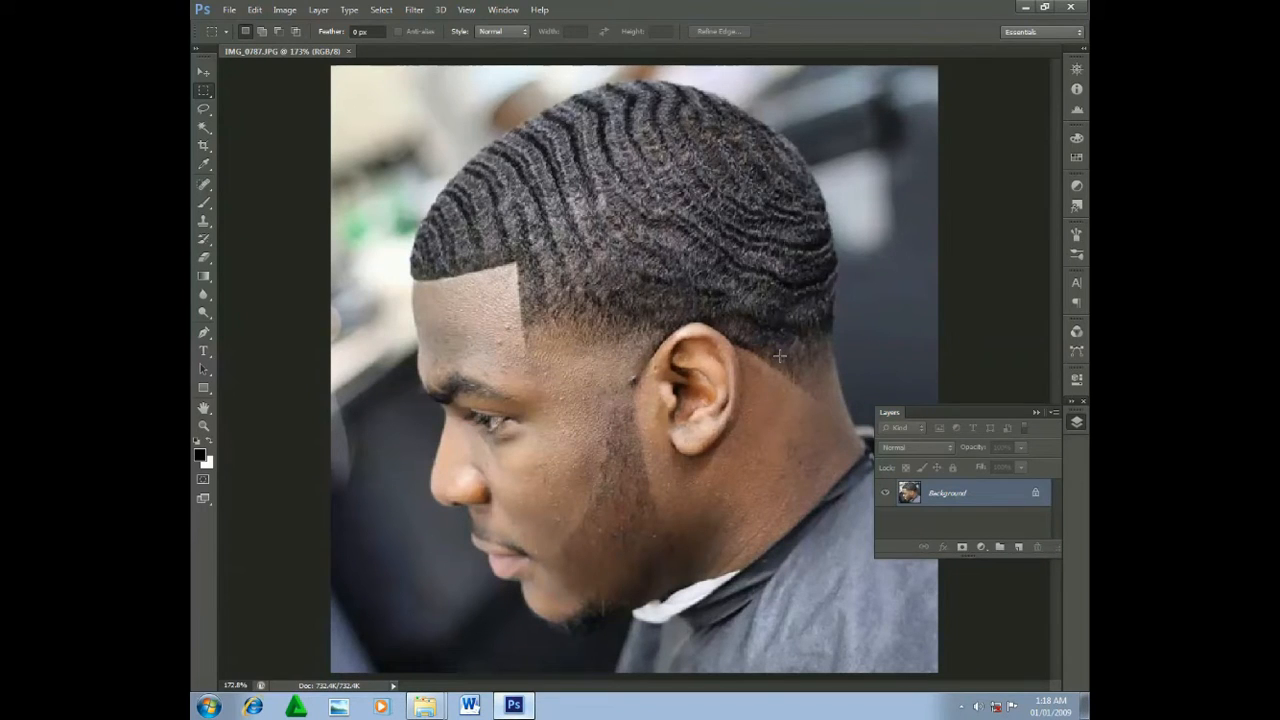
Convert the Background into a regular layer named man and shift it slightly downward with the Move tool.
click(961, 497)
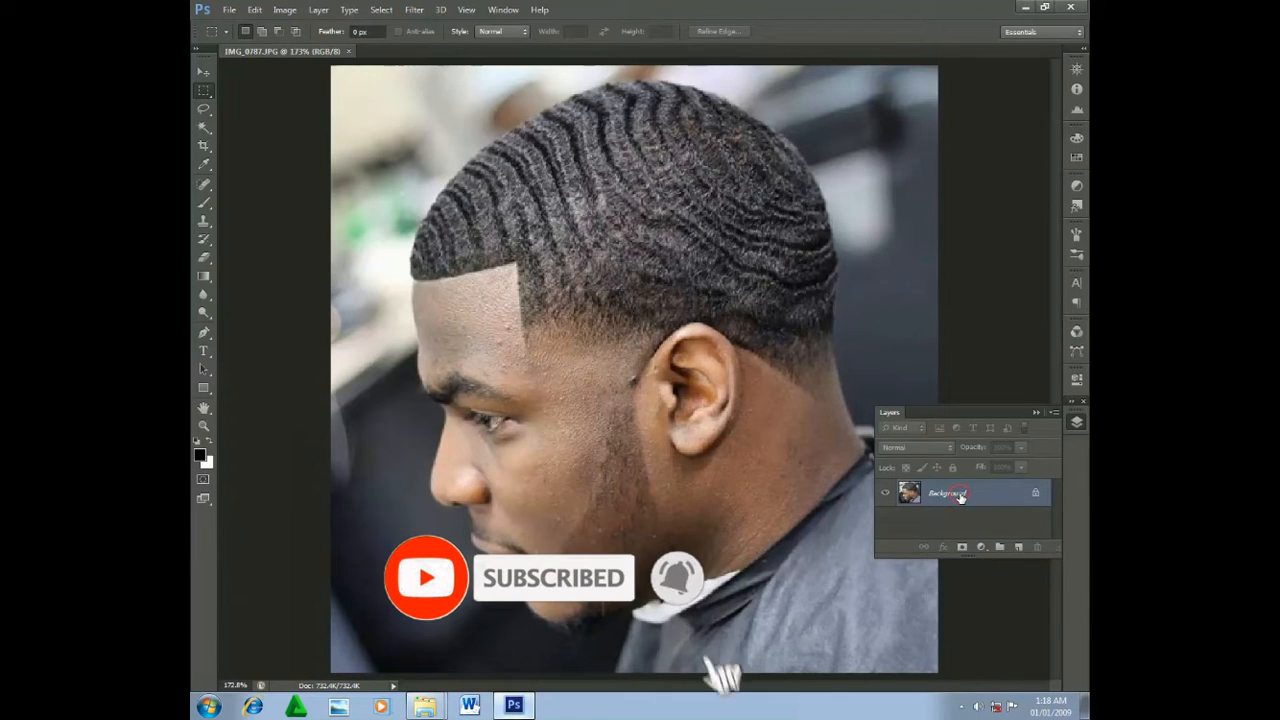
double_click(959, 495)
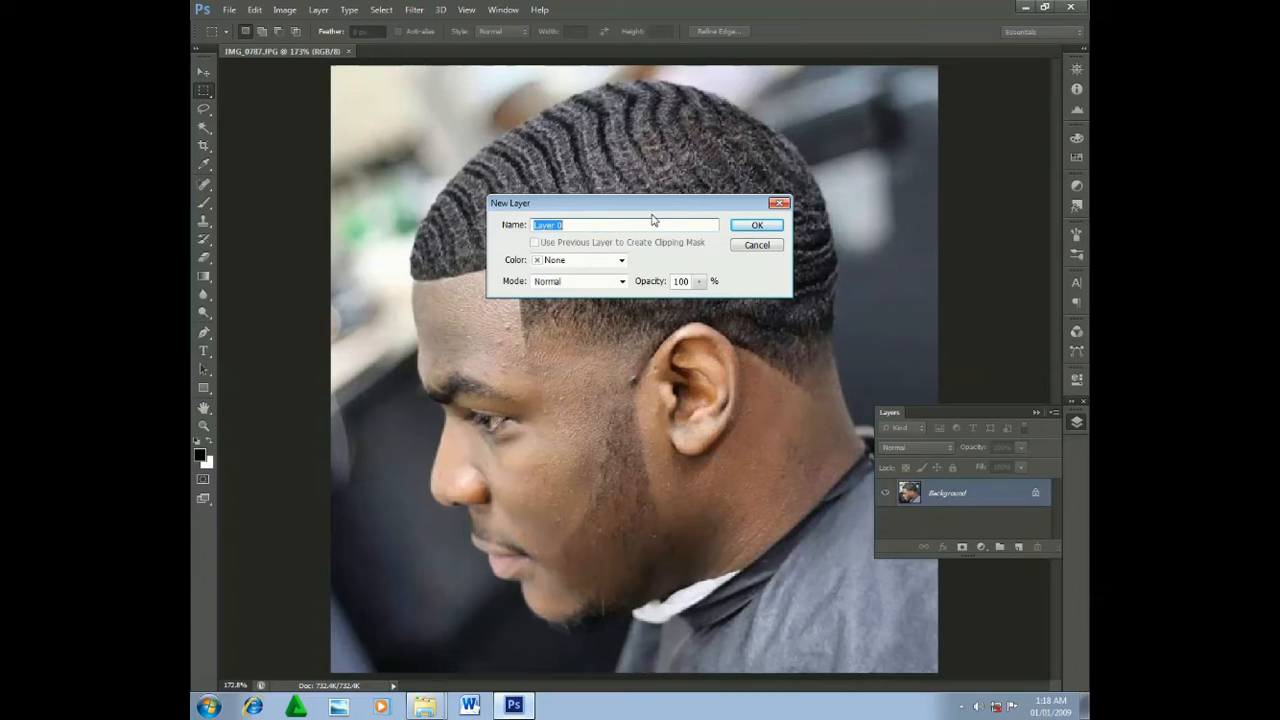
text(man)
key(Return)
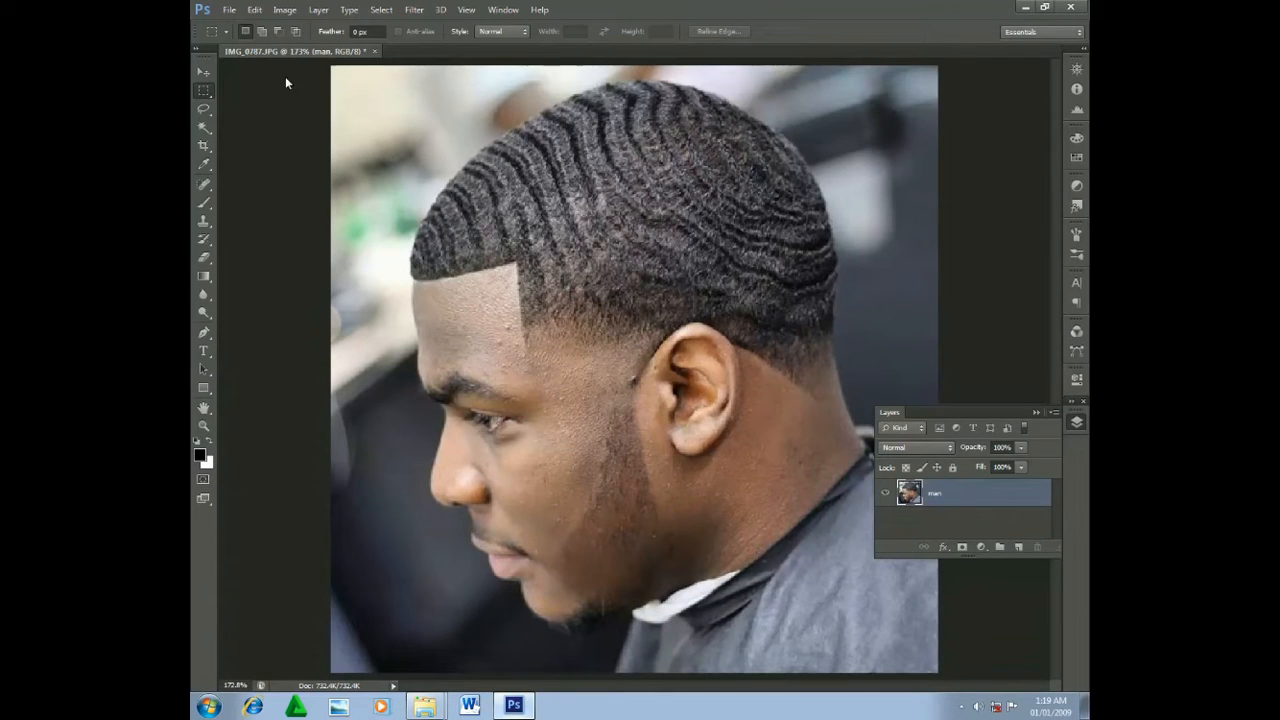
click(204, 74)
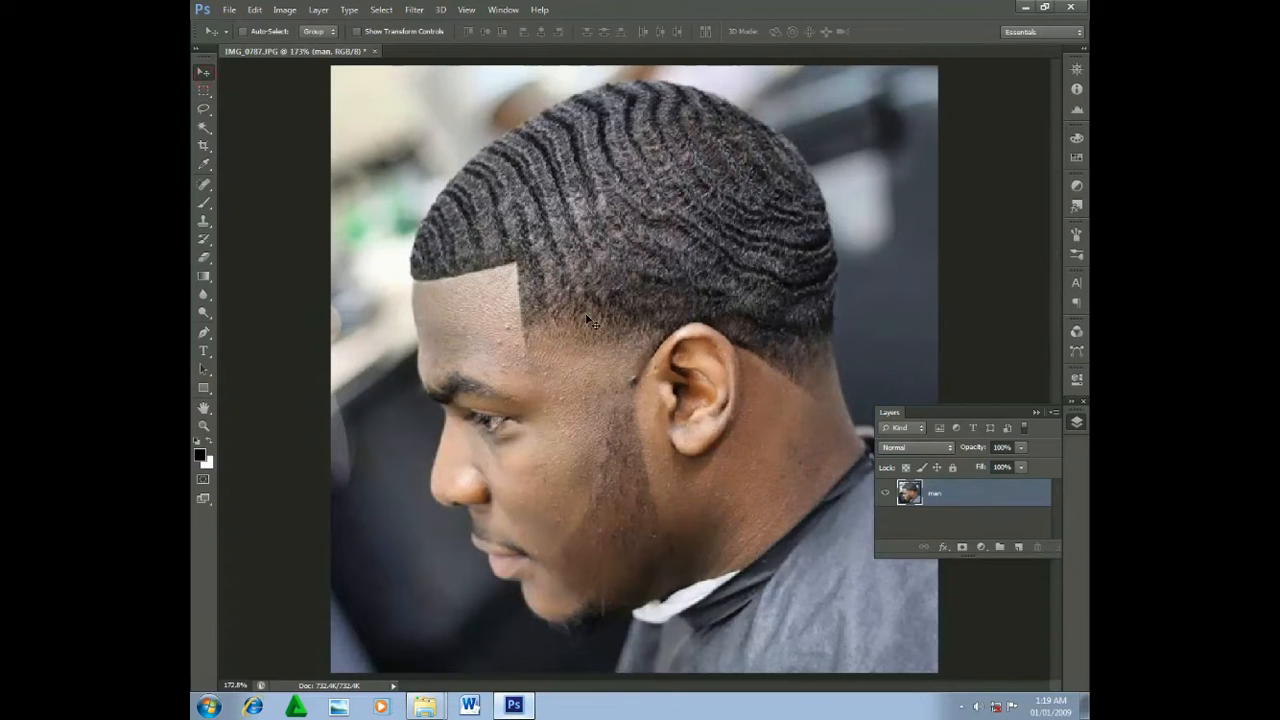
mouse_move(589, 347)
mouse_down()
mouse_move(673, 273)
mouse_move(636, 294)
mouse_move(658, 314)
mouse_move(600, 355)
mouse_move(740, 375)
mouse_move(700, 320)
mouse_move(559, 303)
mouse_move(587, 325)
mouse_up()
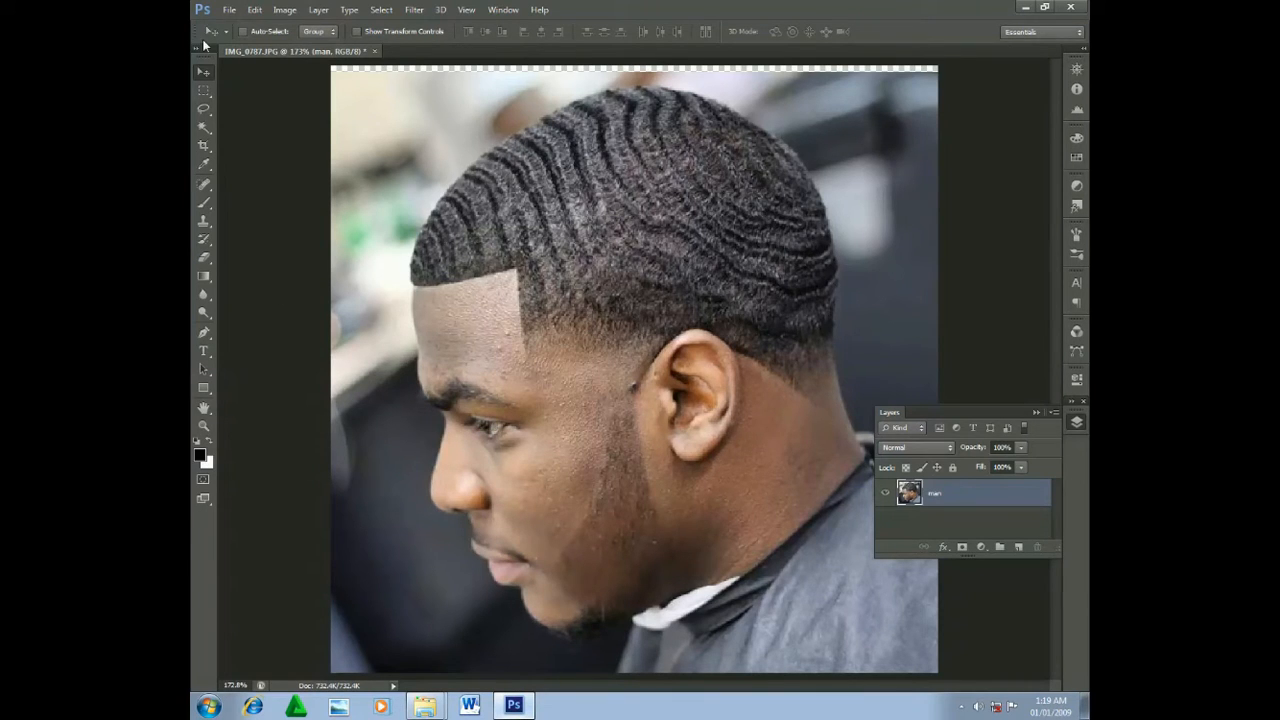
Cut a rectangular marquee selection around the ear onto a new layer, and undo a trial deletion of that layer.
click(204, 91)
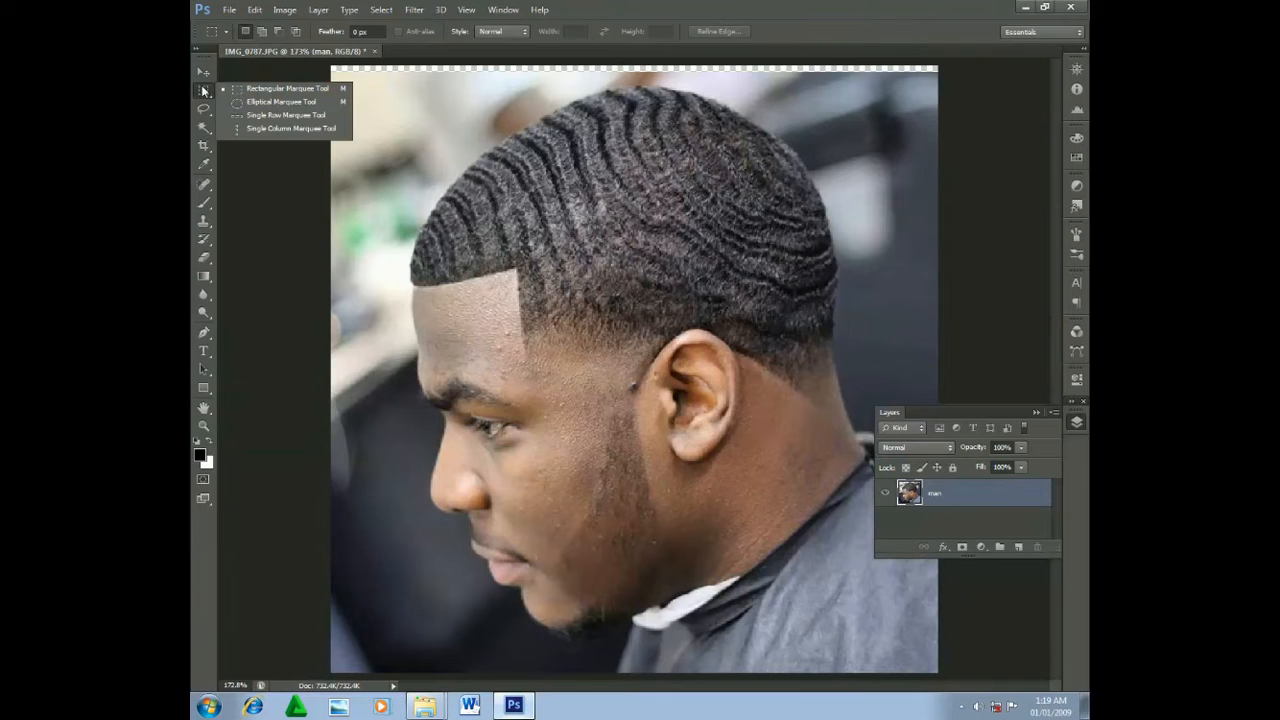
click(266, 88)
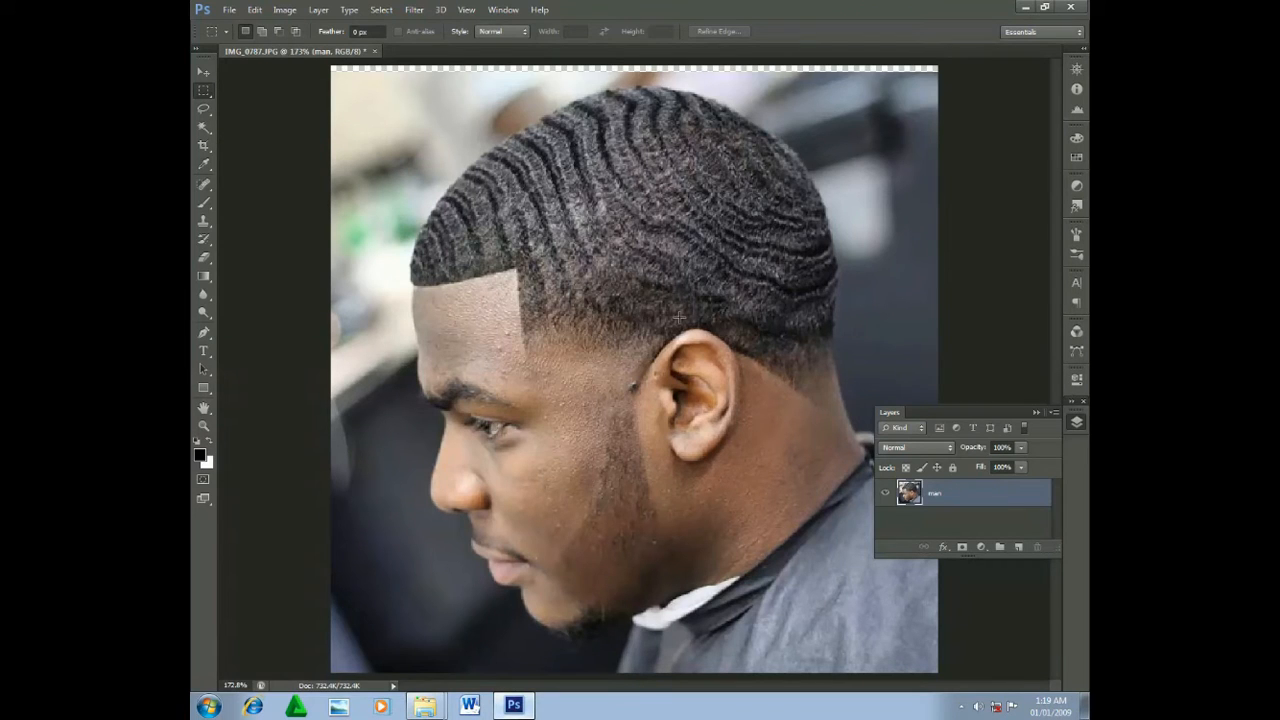
drag(656, 320, 758, 468)
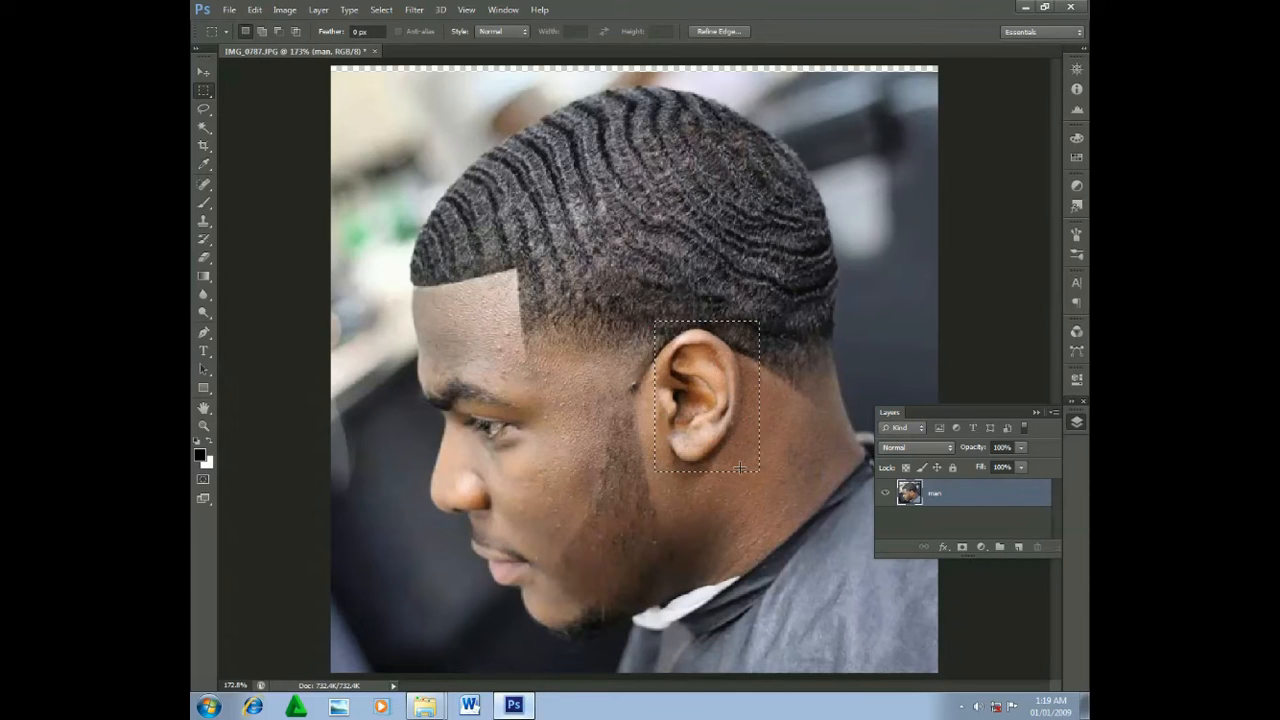
right_click(697, 413)
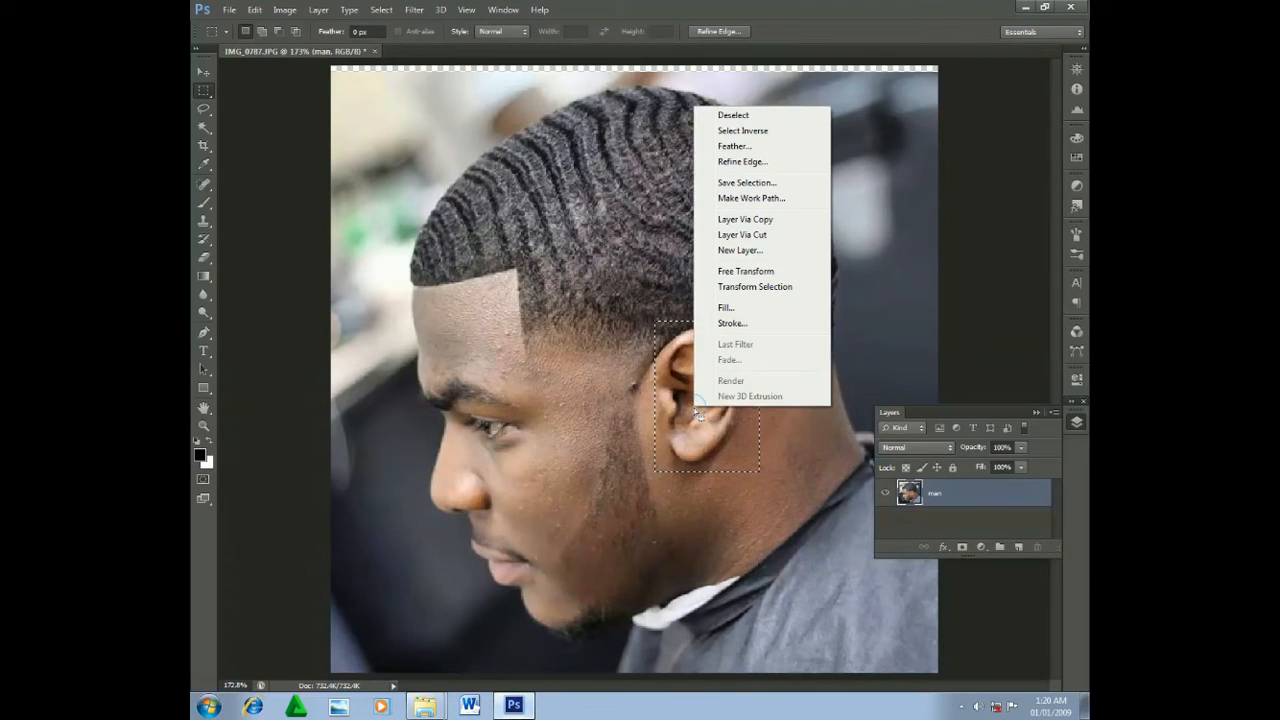
click(738, 234)
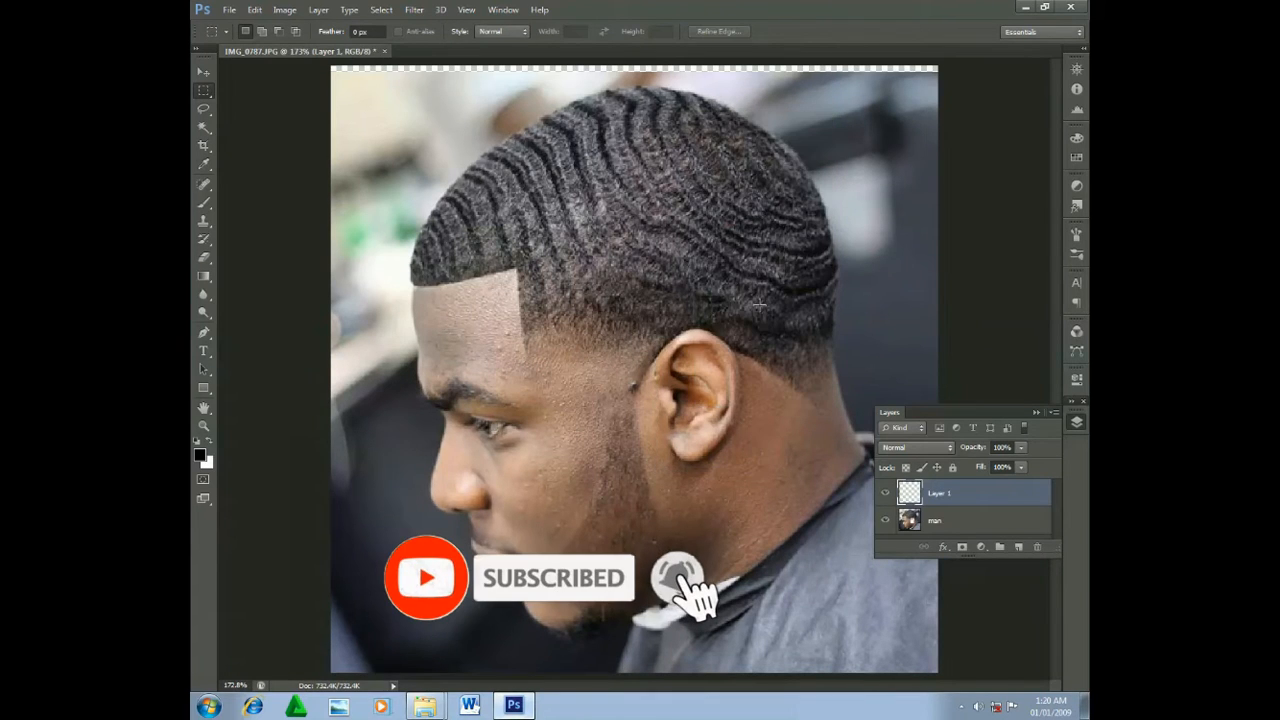
key(Delete)
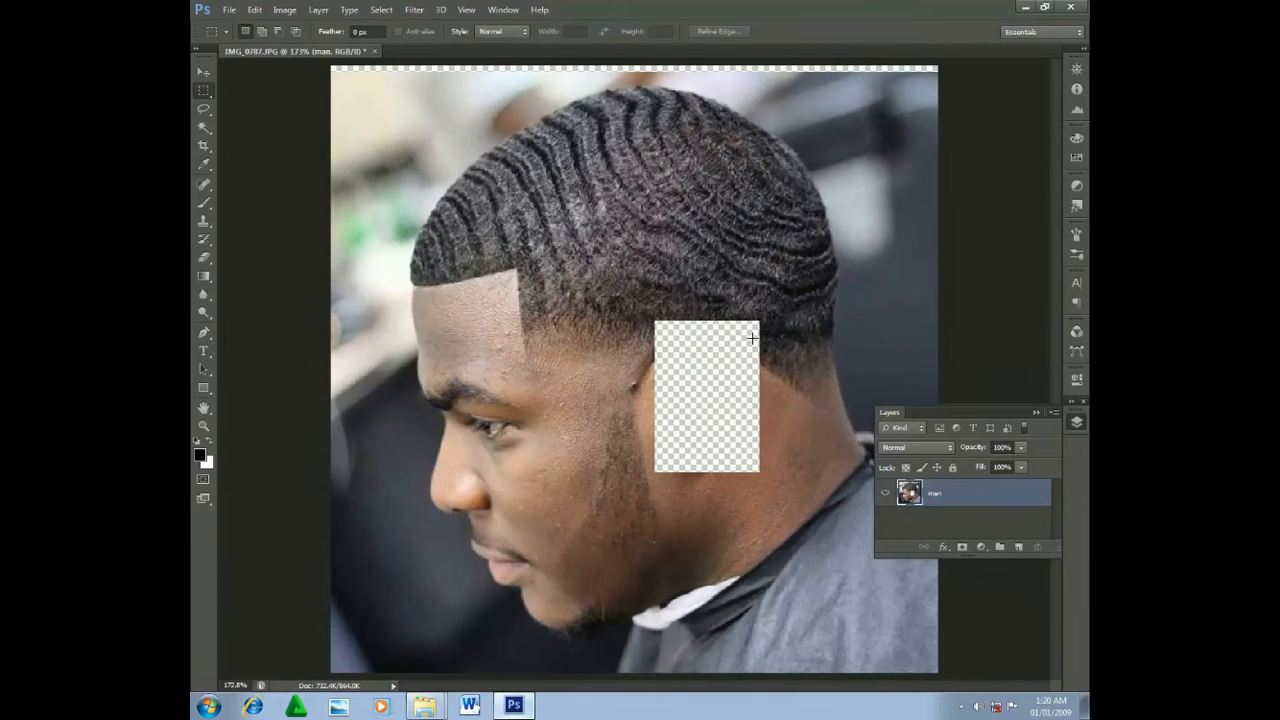
key(ctrl+z)
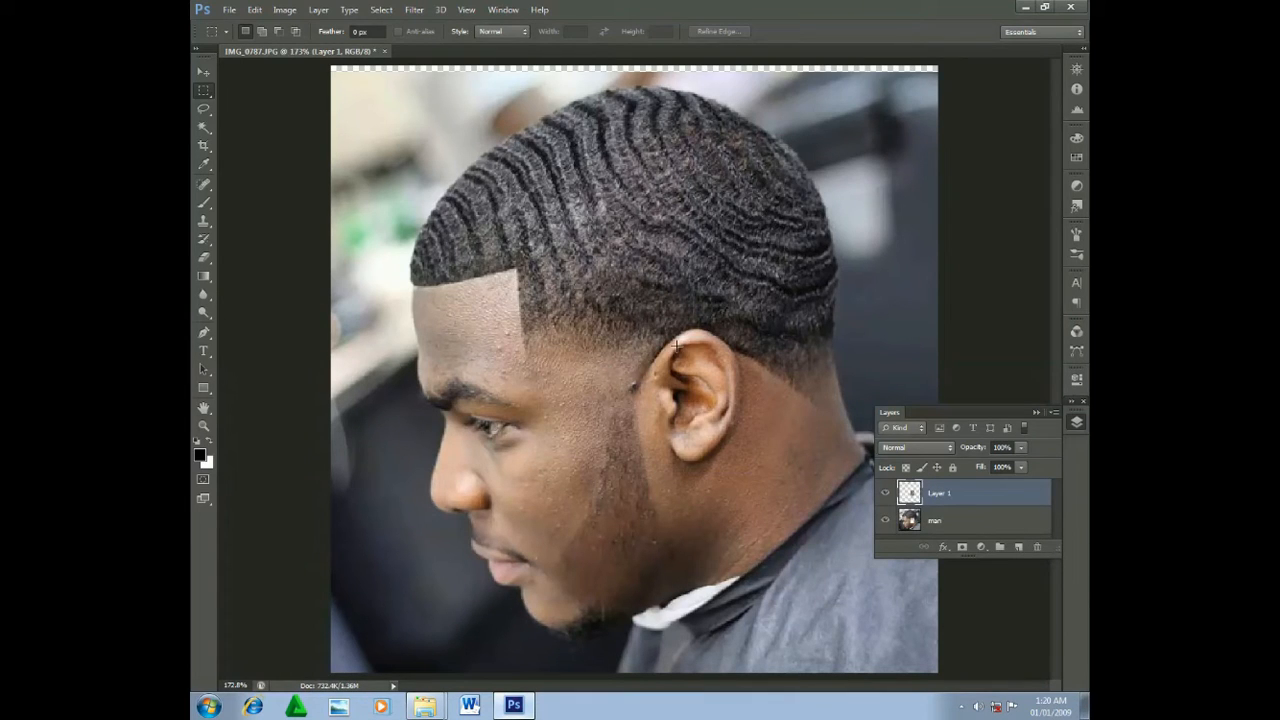
On the man layer, reposition a rectangular selection to delete patches around the ear, back of the head, forehead, hair and mouth, ending with no selection.
click(980, 521)
drag(678, 330, 771, 485)
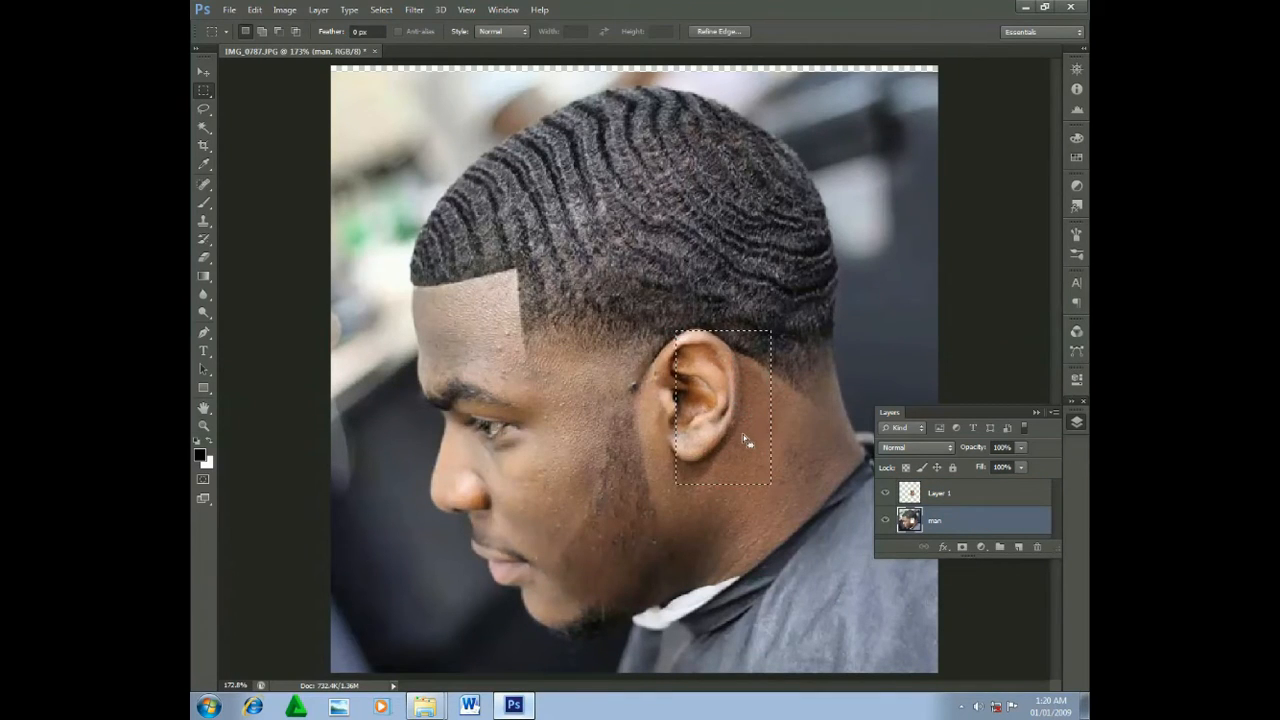
drag(745, 441, 697, 435)
key(Delete)
drag(694, 429, 444, 325)
key(Delete)
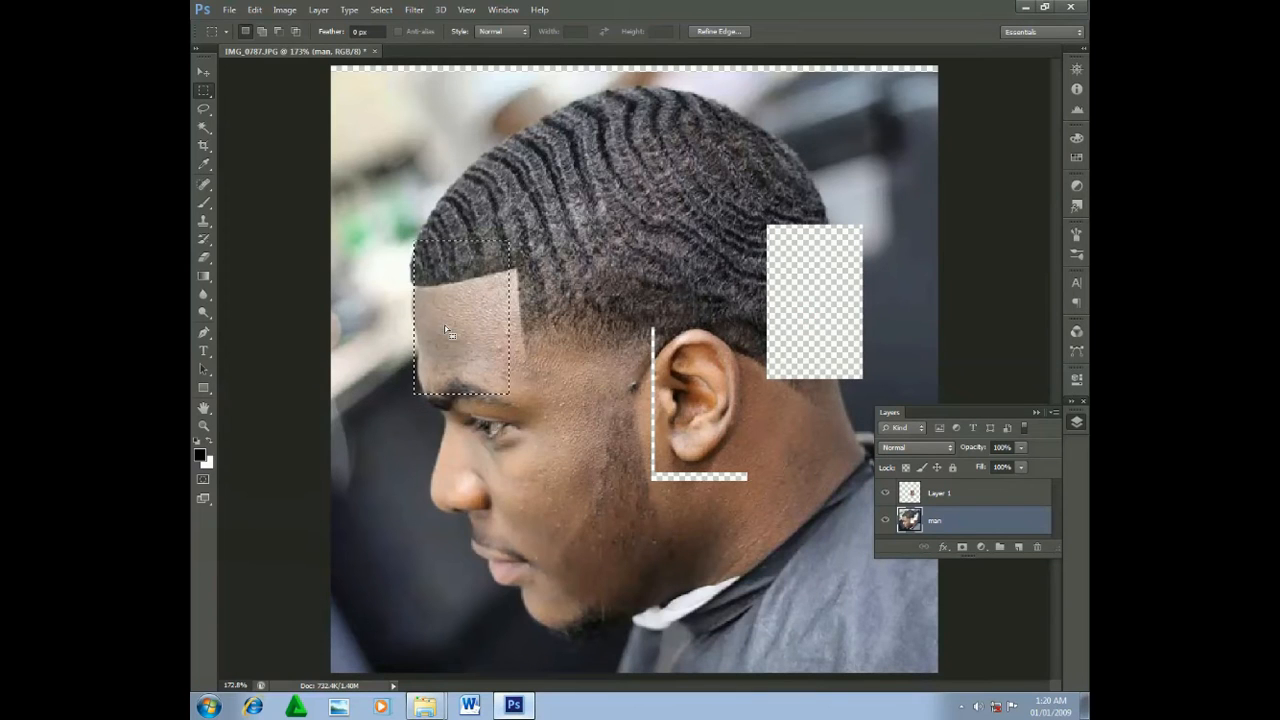
key(Delete)
drag(478, 284, 580, 169)
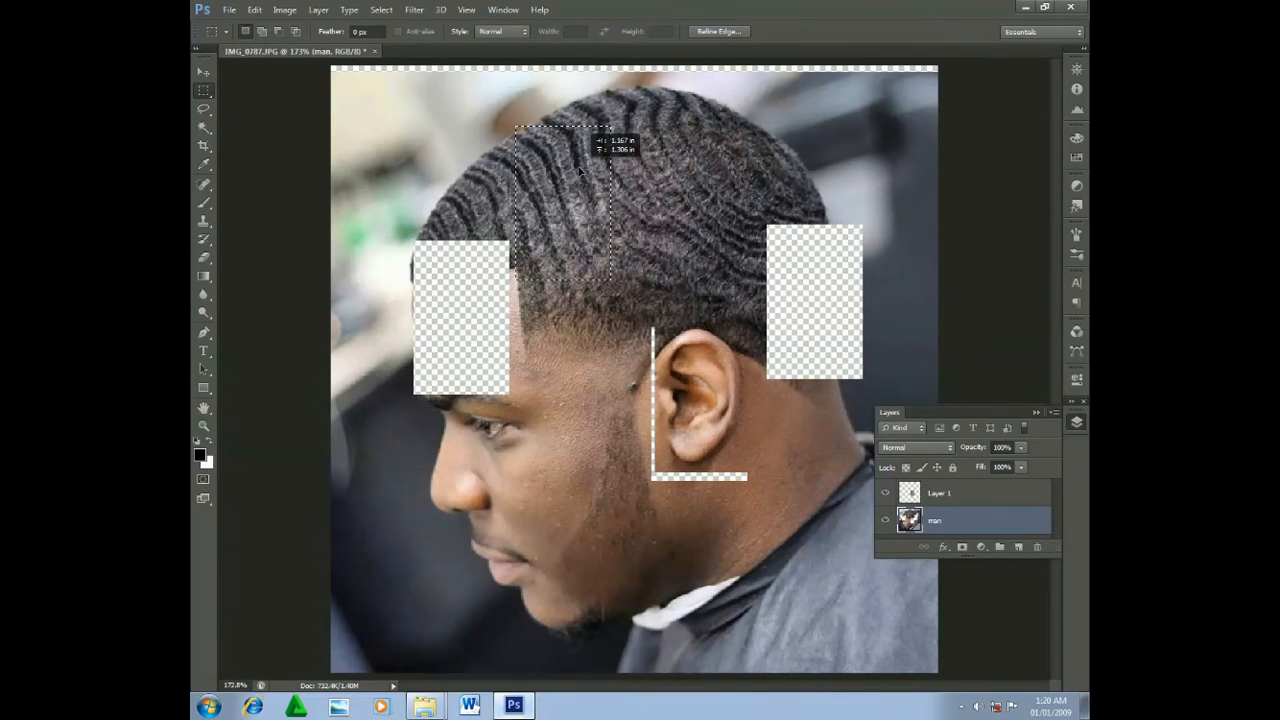
key(Delete)
drag(591, 229, 668, 338)
key(Delete)
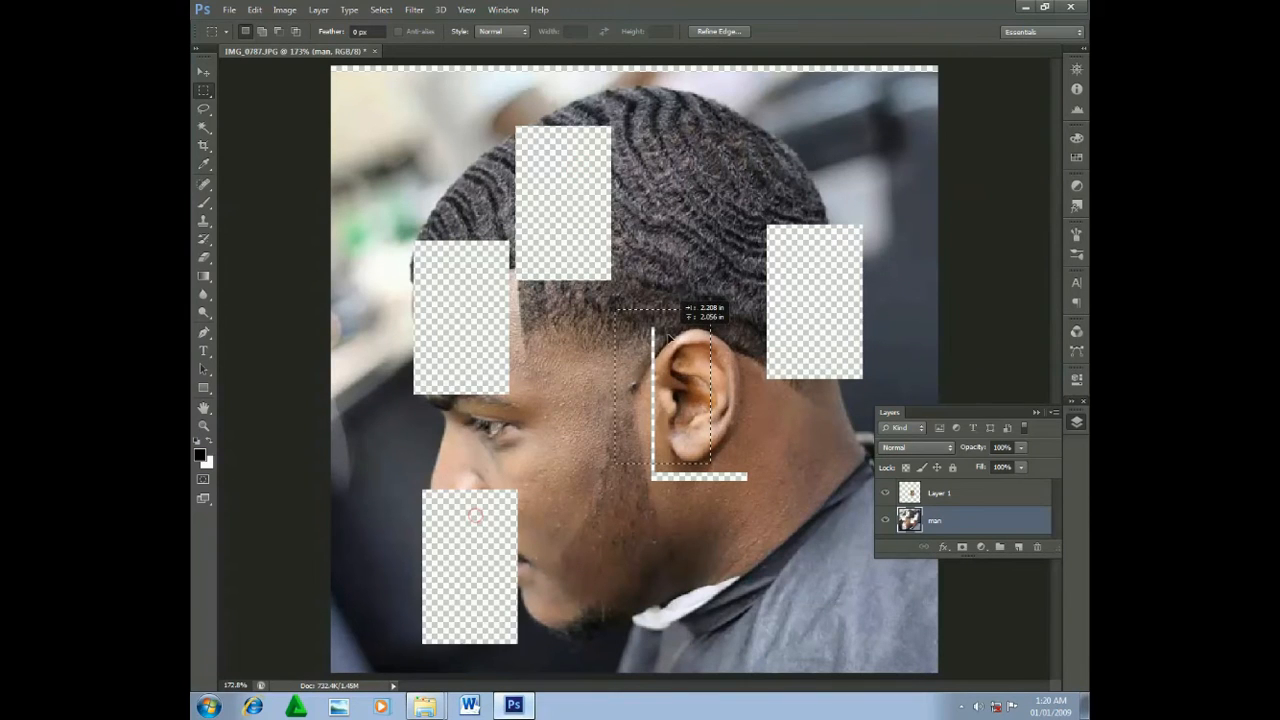
key(ctrl+d)
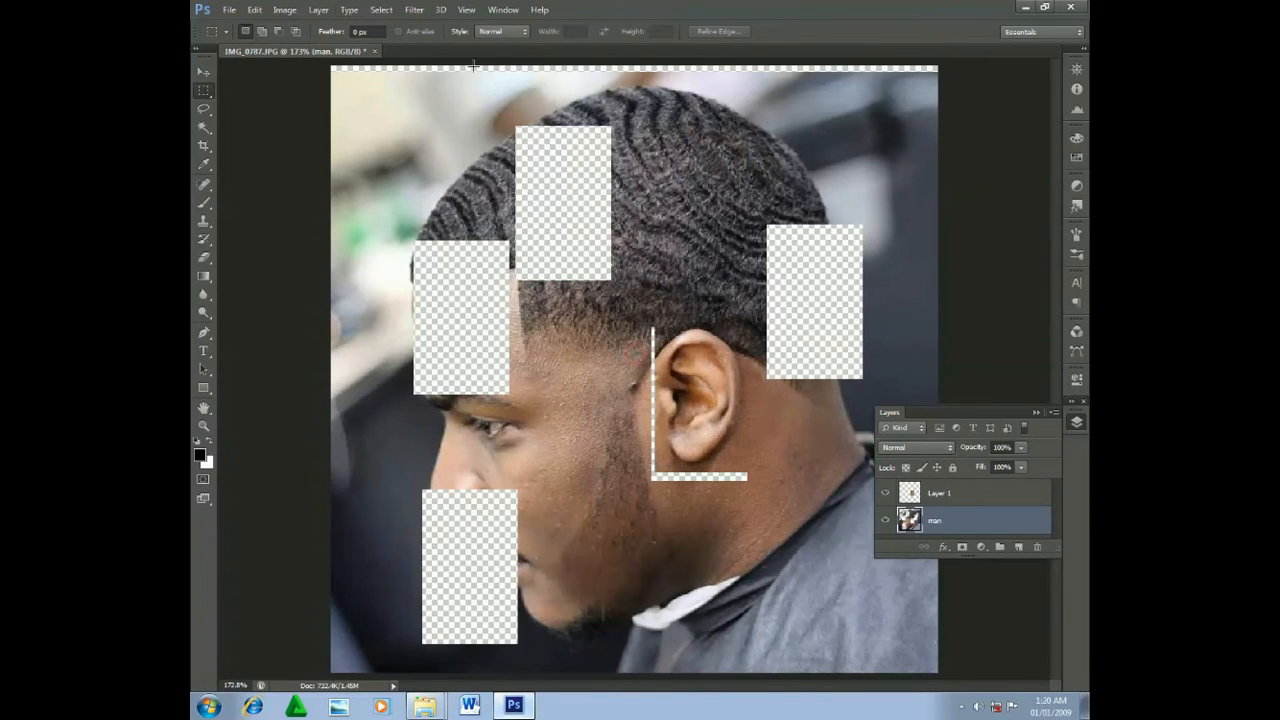
Revert the photo to its saved state and convert its Background into a regular layer with the default name.
click(228, 9)
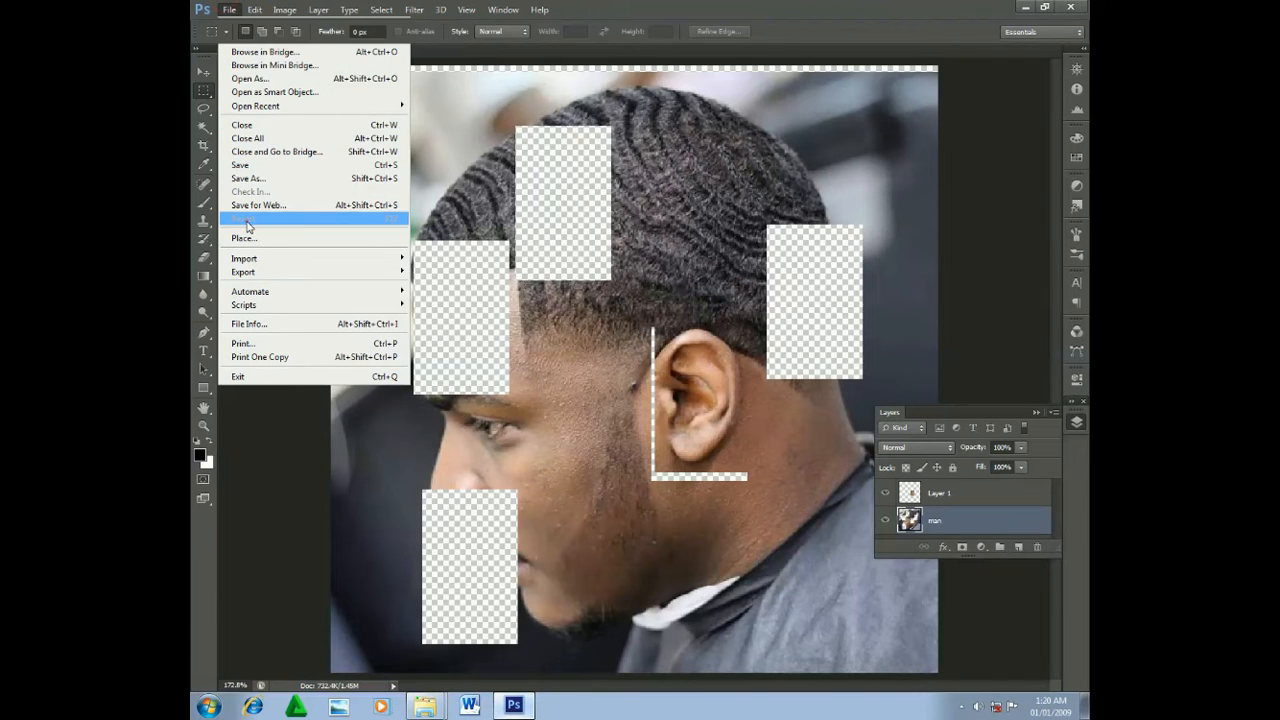
click(246, 220)
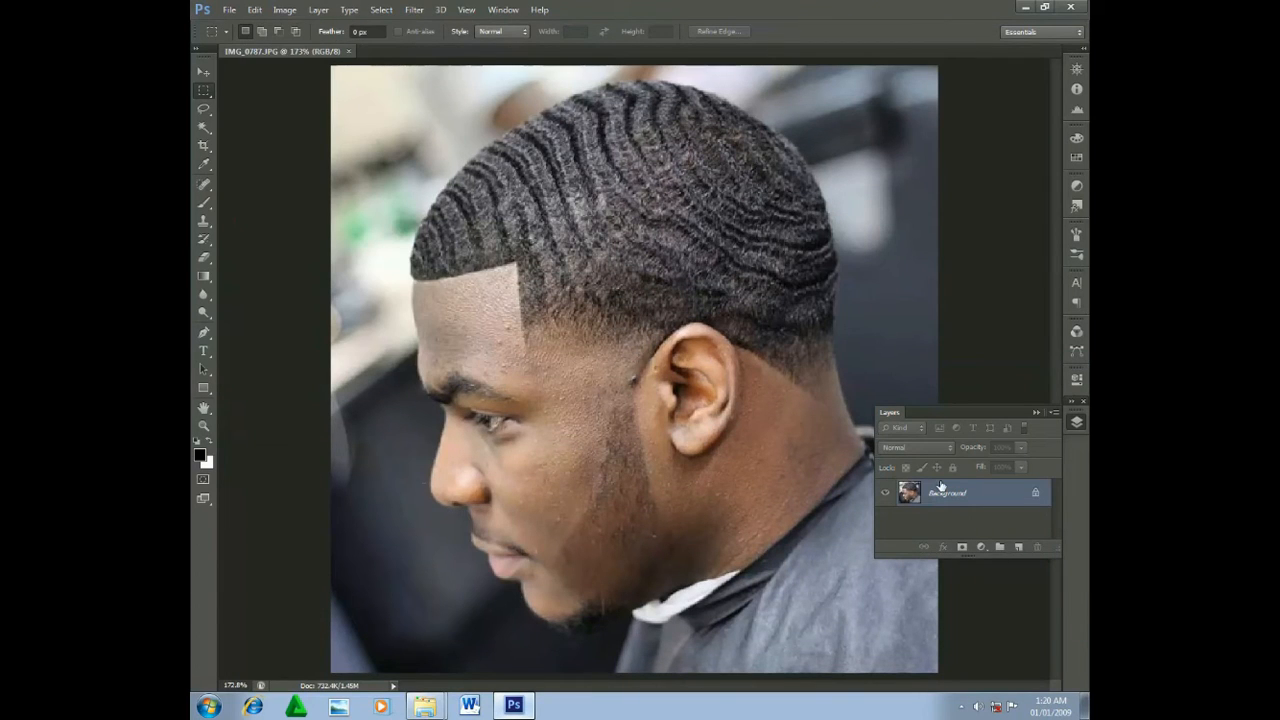
double_click(940, 488)
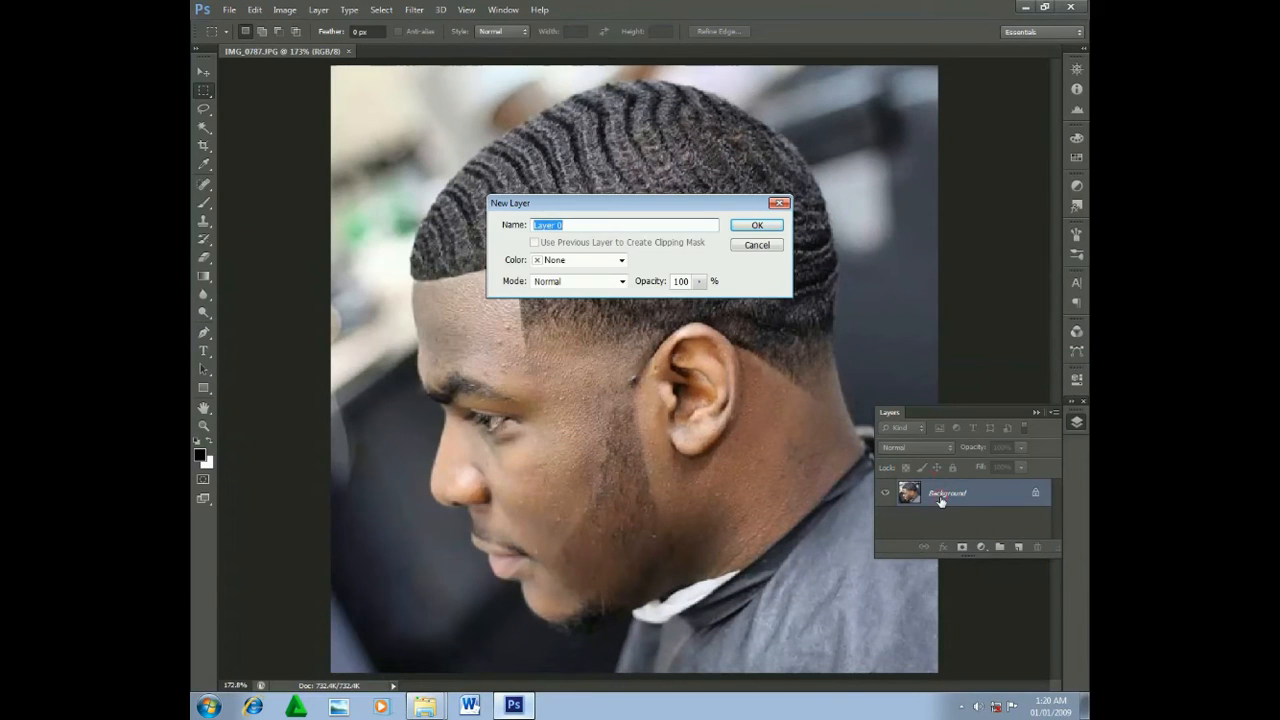
click(757, 226)
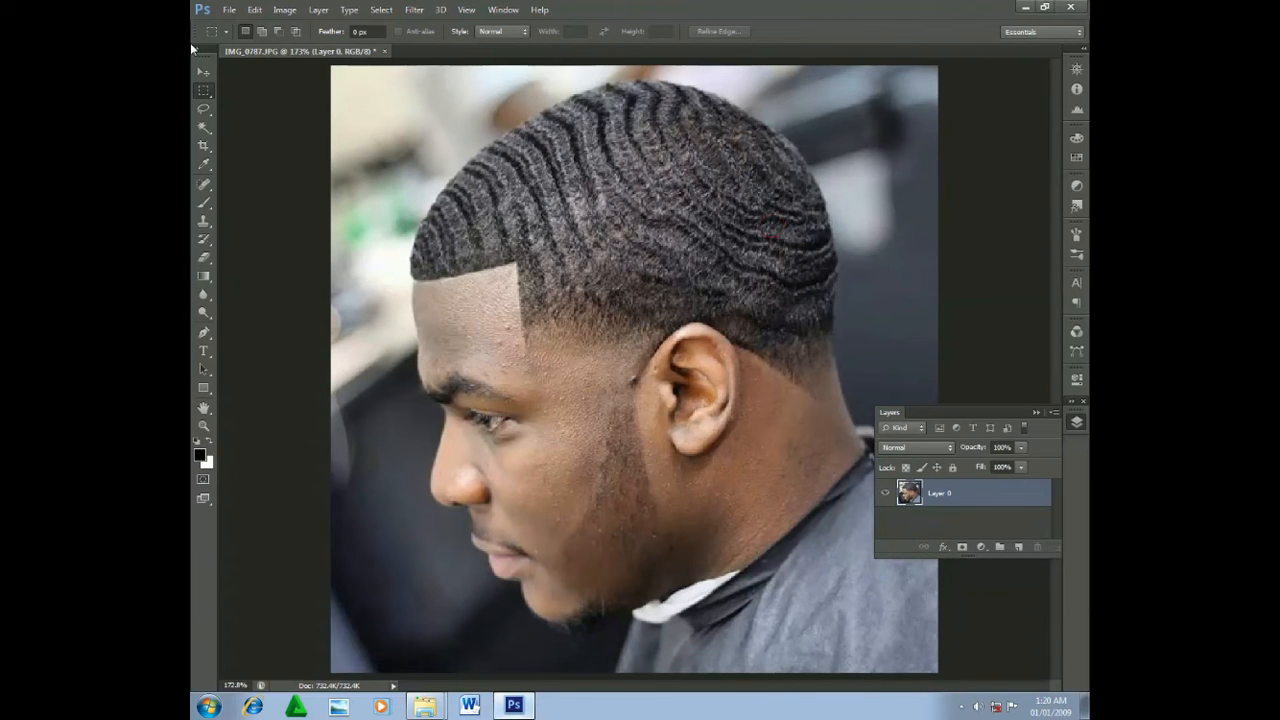
Select the man's eye with the Elliptical Marquee tool and copy the selection to a new layer.
right_click(203, 90)
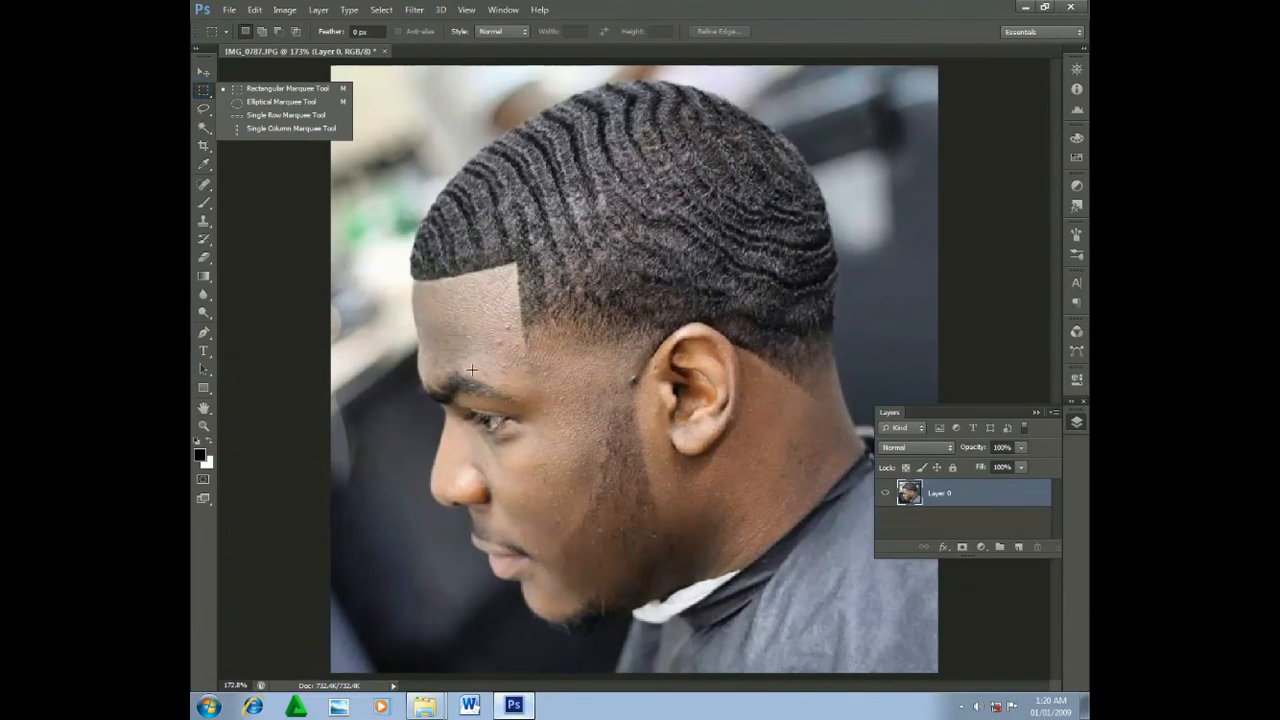
click(291, 100)
drag(458, 390, 534, 459)
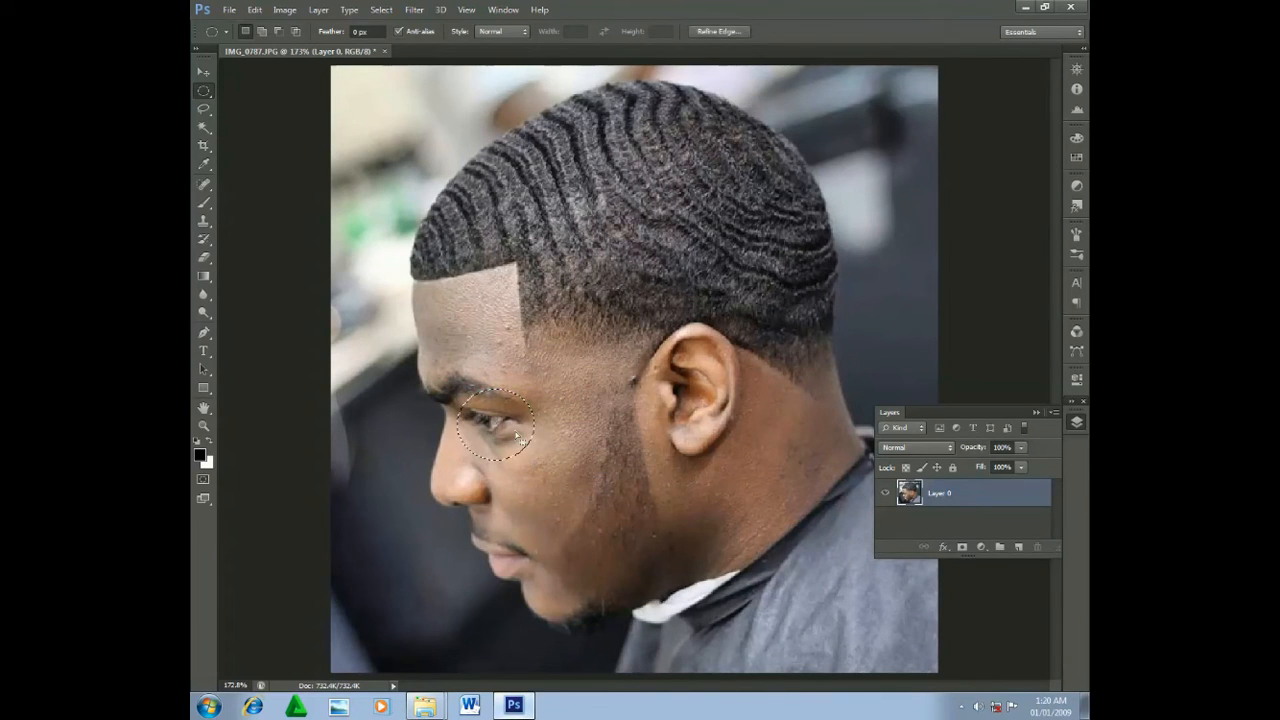
right_click(497, 426)
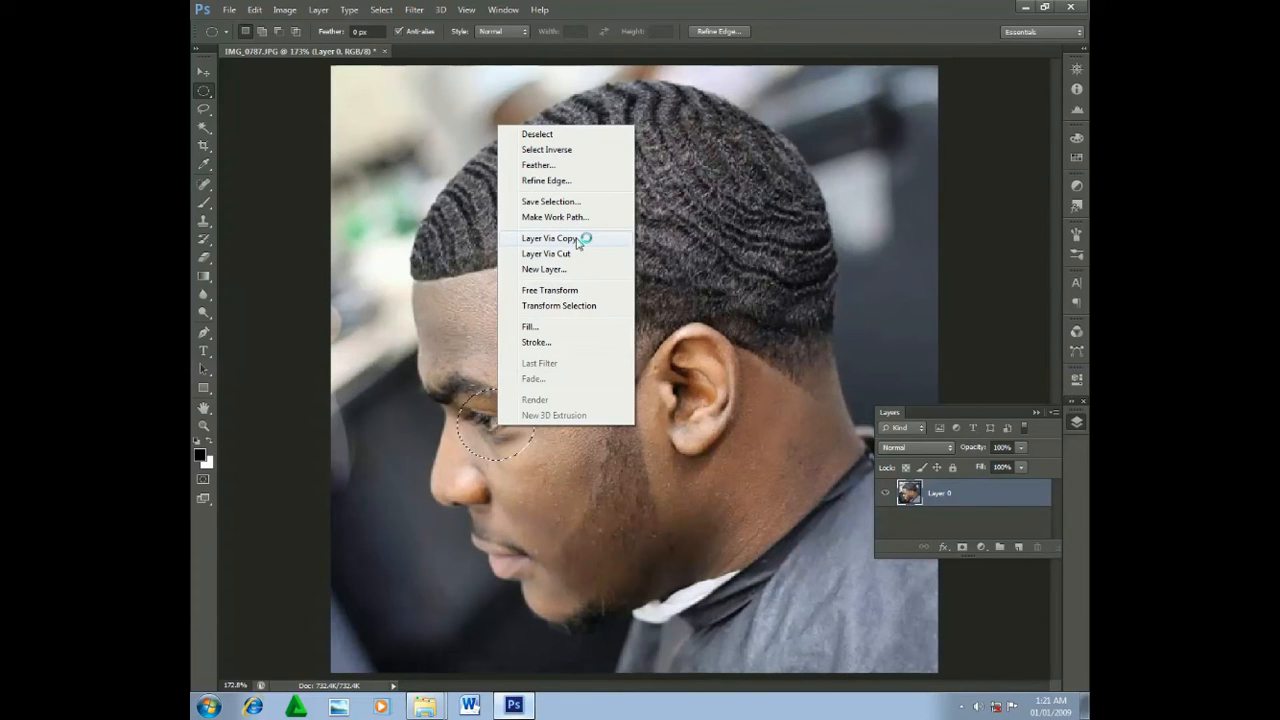
click(578, 241)
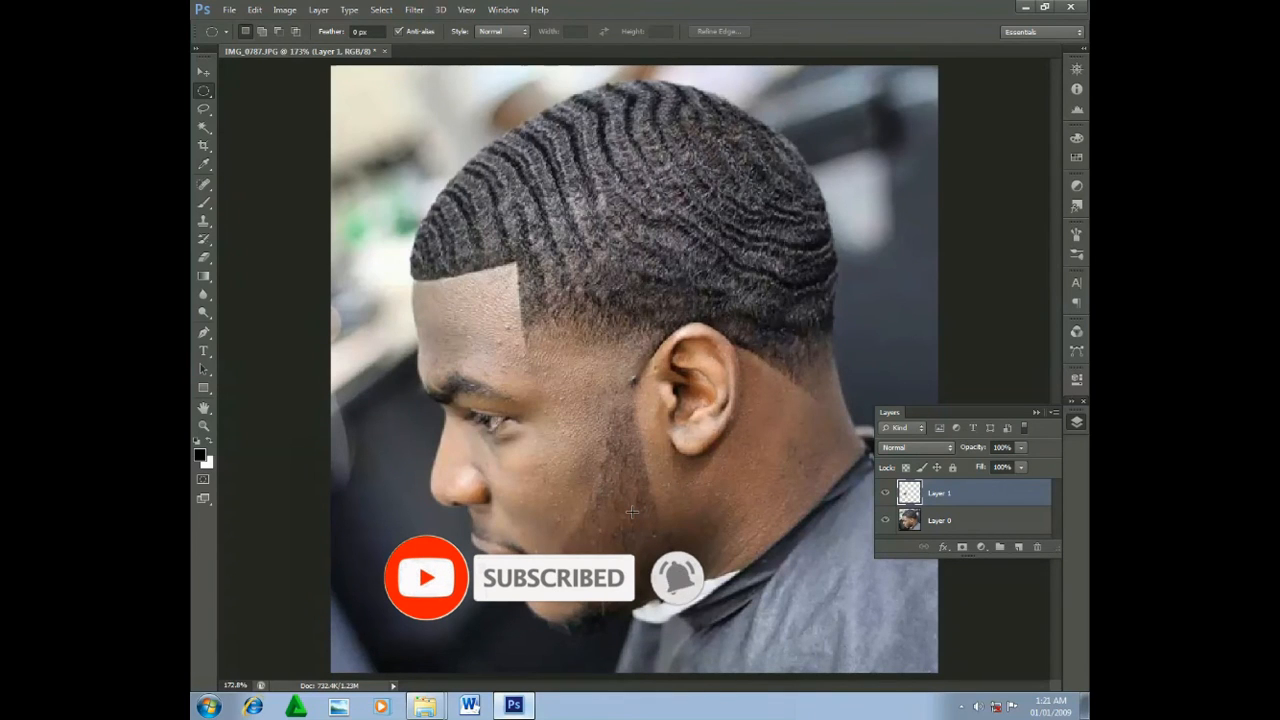
Move the copied eye to the photo's upper-left background and onto the top of the ear, and delete its layer.
key(v)
drag(572, 410, 409, 121)
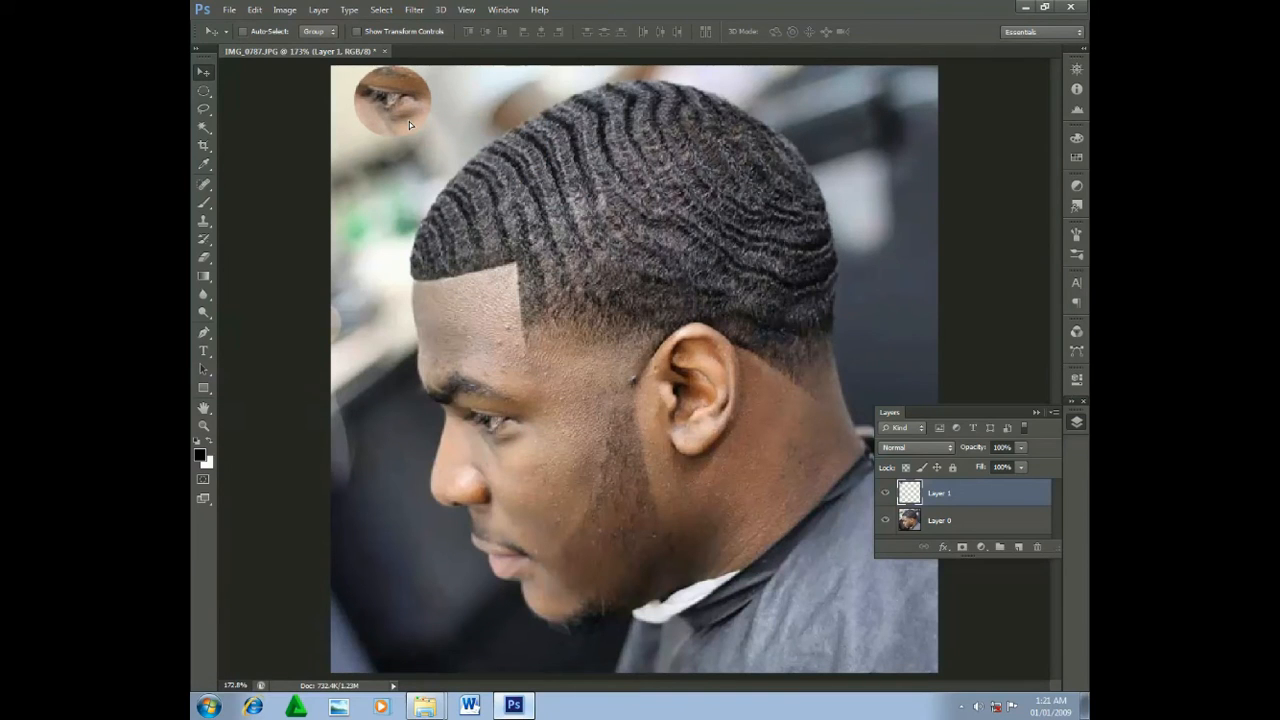
drag(409, 121, 747, 374)
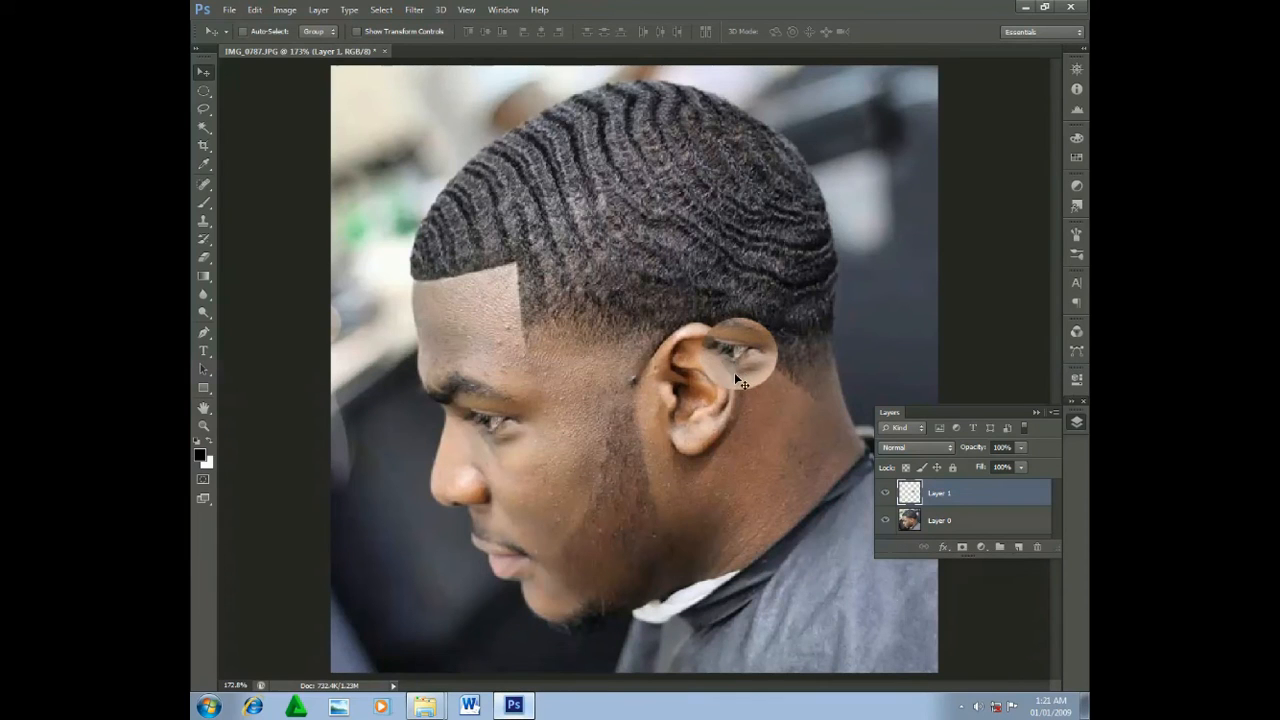
key(Delete)
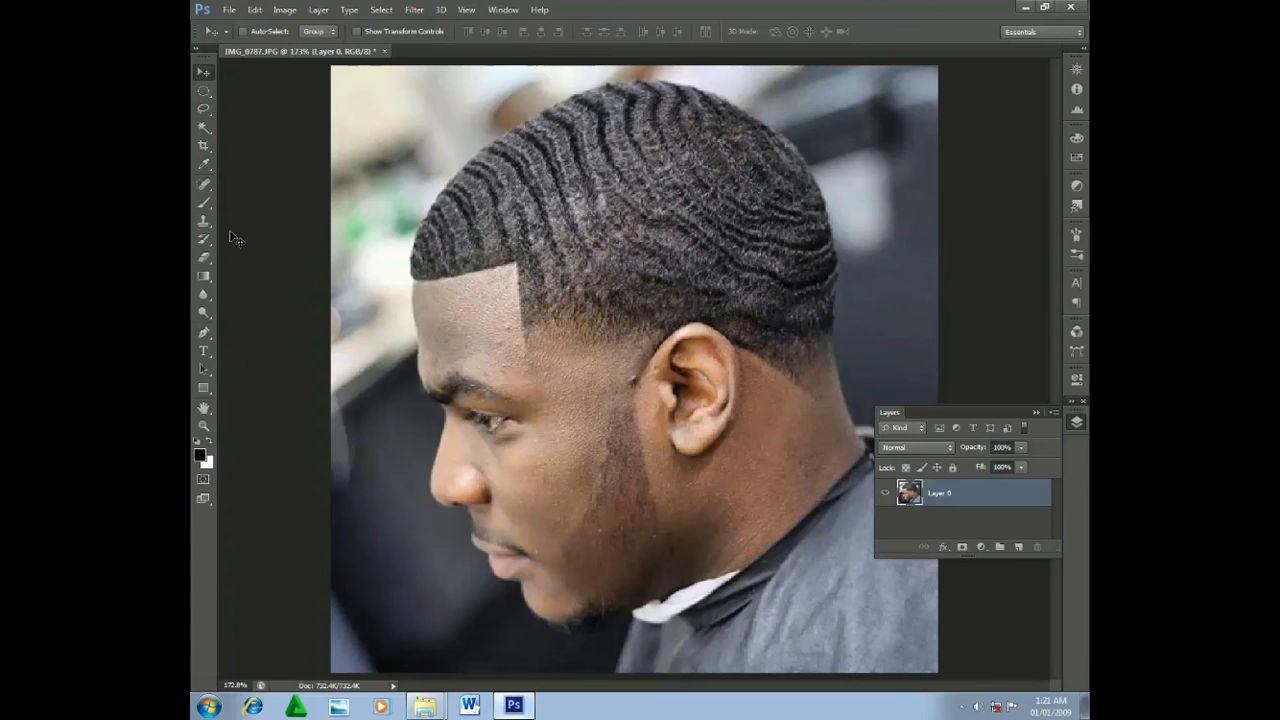
Draw an elliptical selection over the eye, delete the pixels inside it, and deselect and reselect the area.
click(204, 91)
drag(470, 393, 503, 427)
key(Delete)
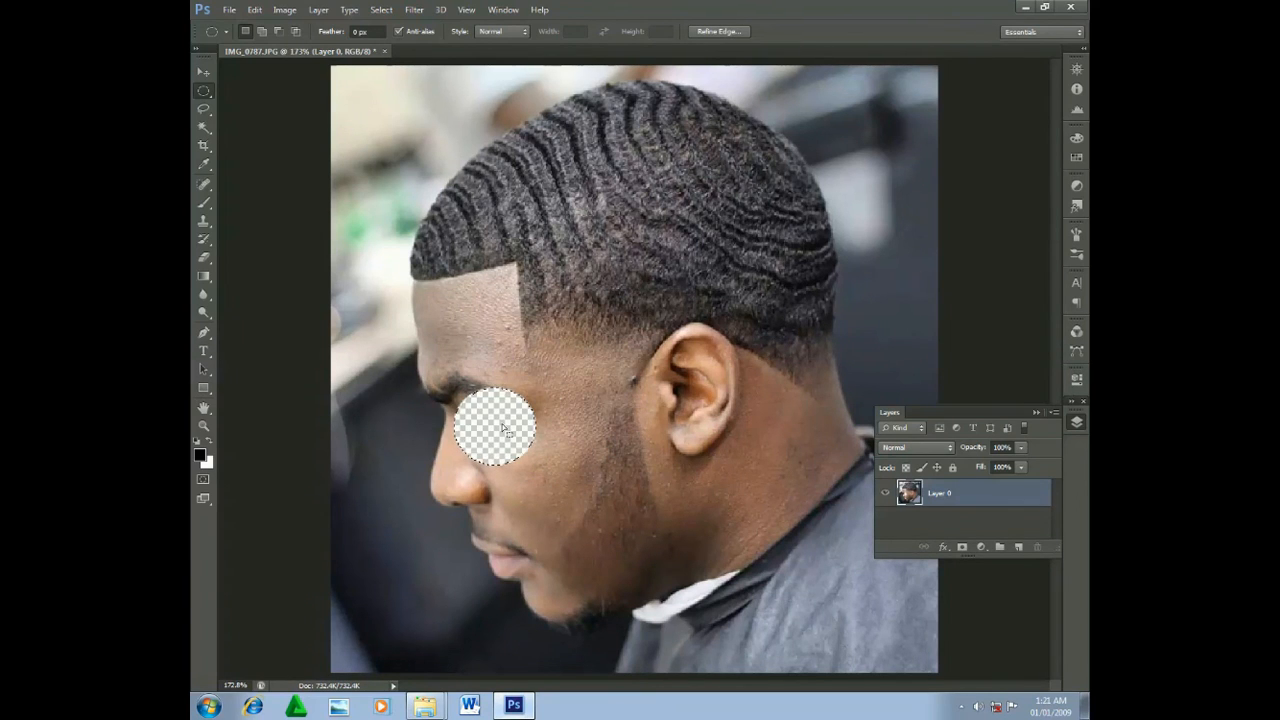
key(ctrl+d)
key(ctrl+shift+d)
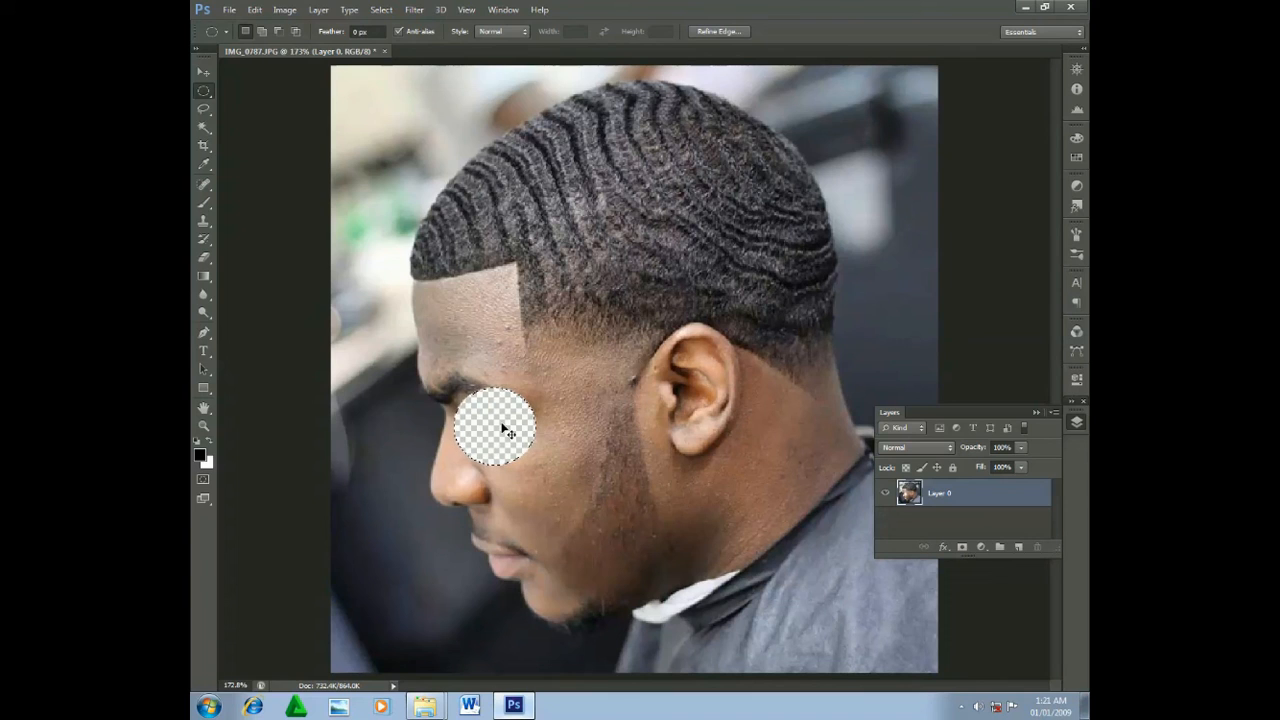